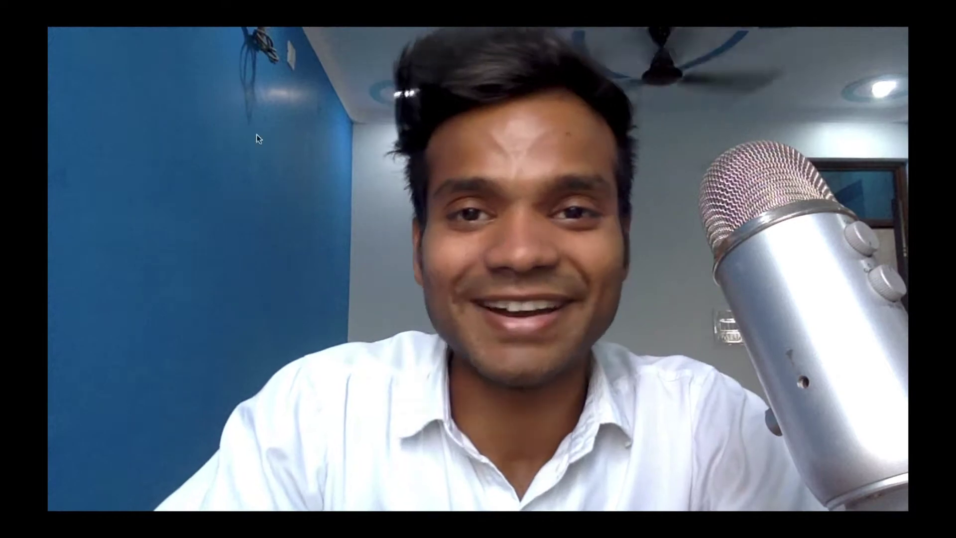
# - Reveal the QuickTime menu bar to leave the full-screen webcam recording view
pyautogui.moveTo(518, 7)
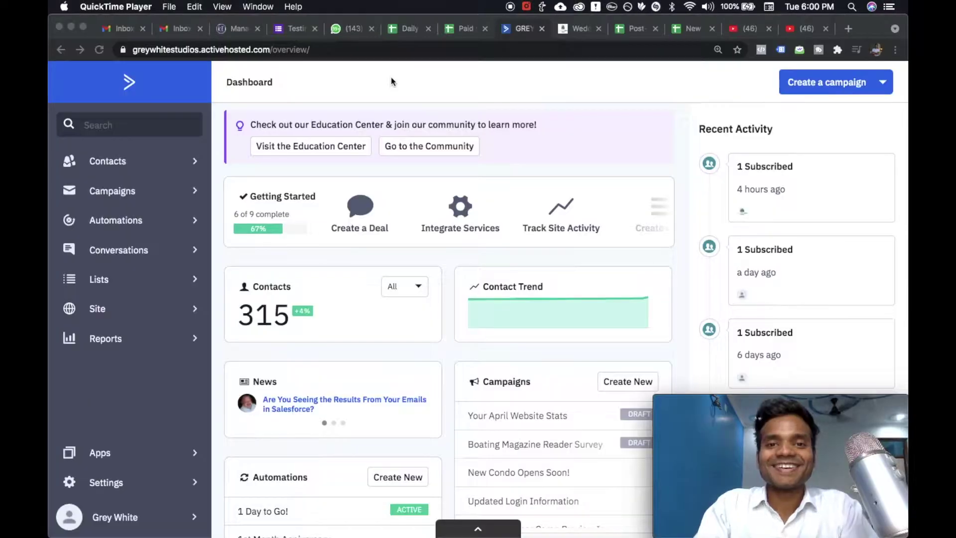
# - Filter the Automations list to the Anniversary Emails label
pyautogui.click(126, 227)
pyautogui.click(142, 222)
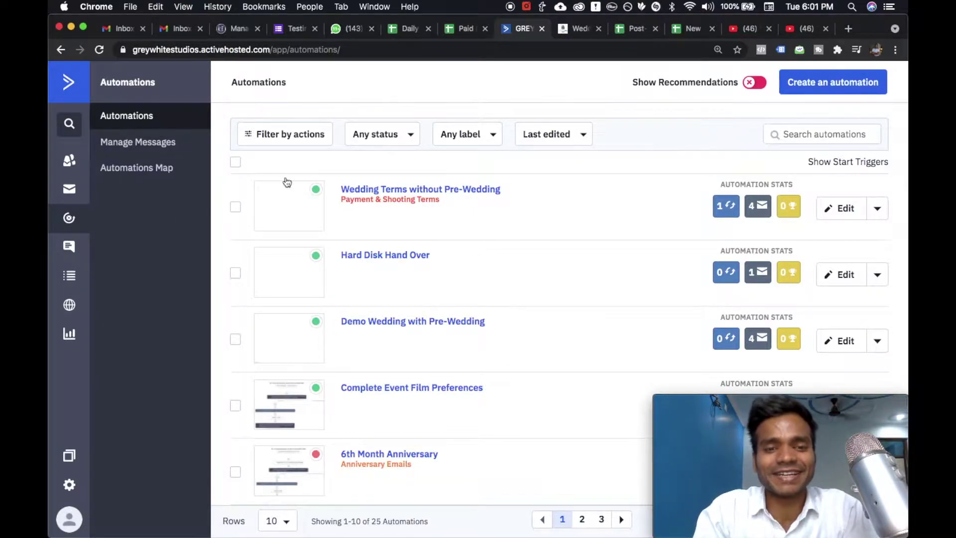
pyautogui.click(495, 133)
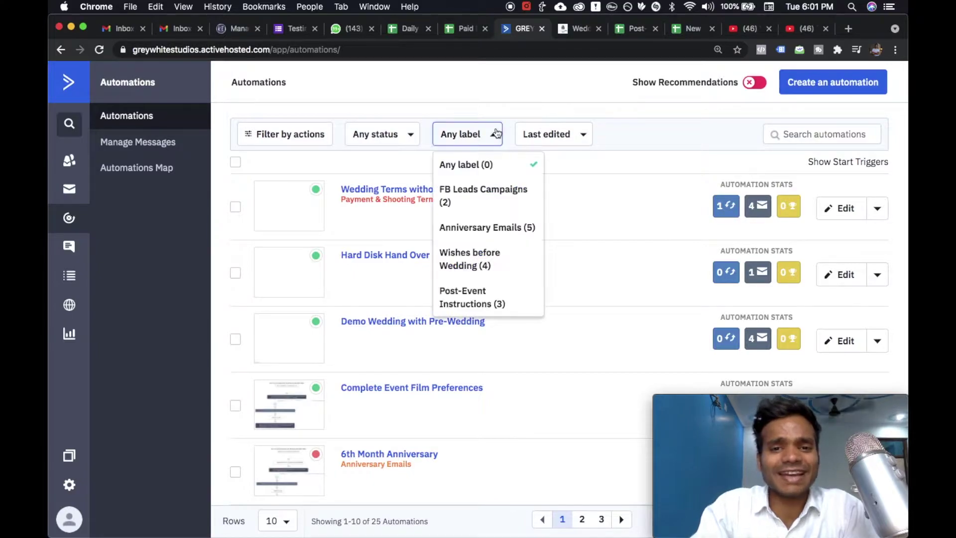
pyautogui.click(485, 228)
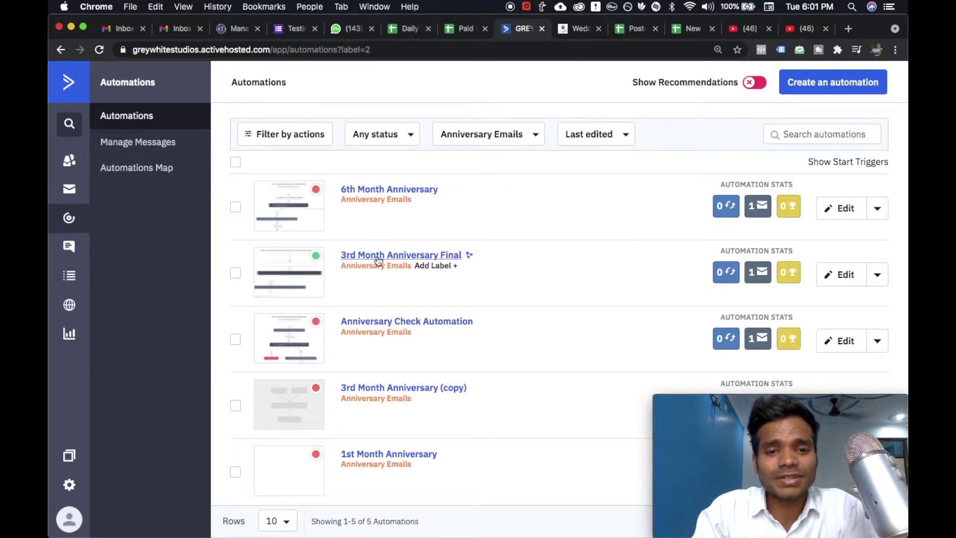
# - Open 3rd Month Anniversary Final in a new browser tab
pyautogui.rightClick(378, 260)
pyautogui.click(391, 262)
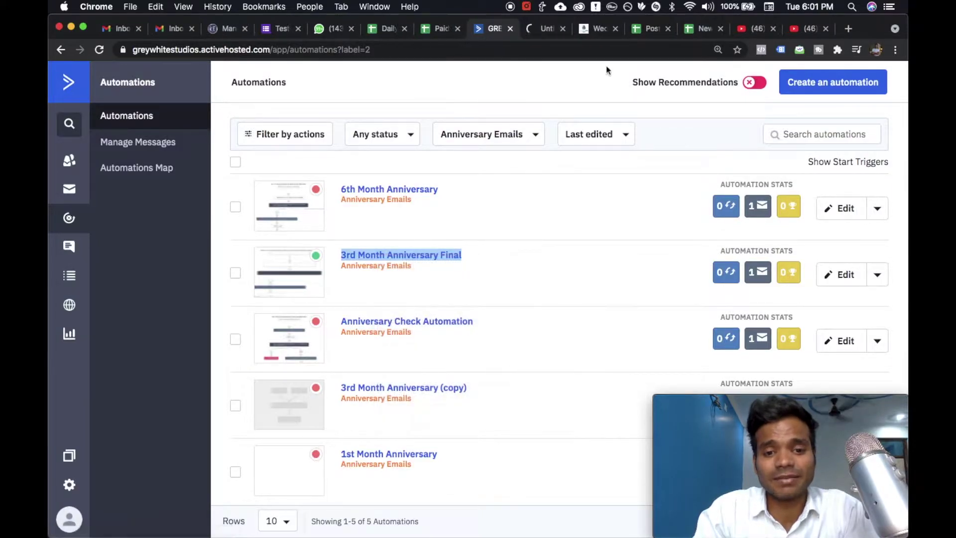
pyautogui.click(537, 30)
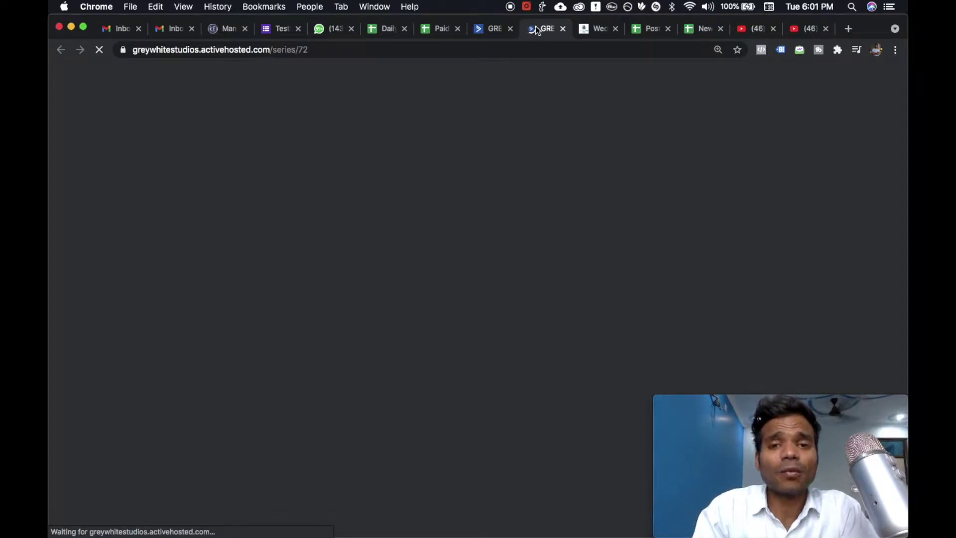
# - Wait for the 3rd Month Anniversary Final editor to load, then start a TextExpander snippet search
pyautogui.click(480, 30)
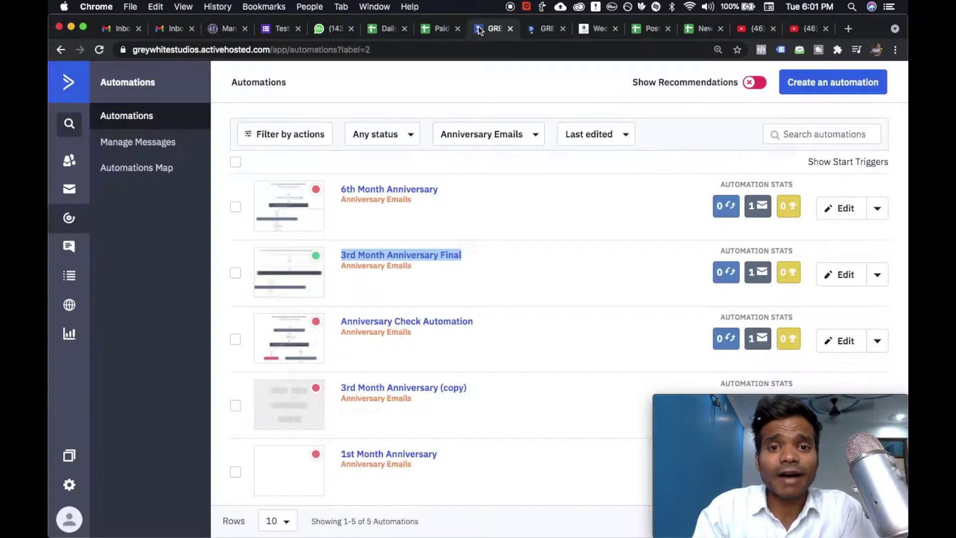
pyautogui.click(547, 31)
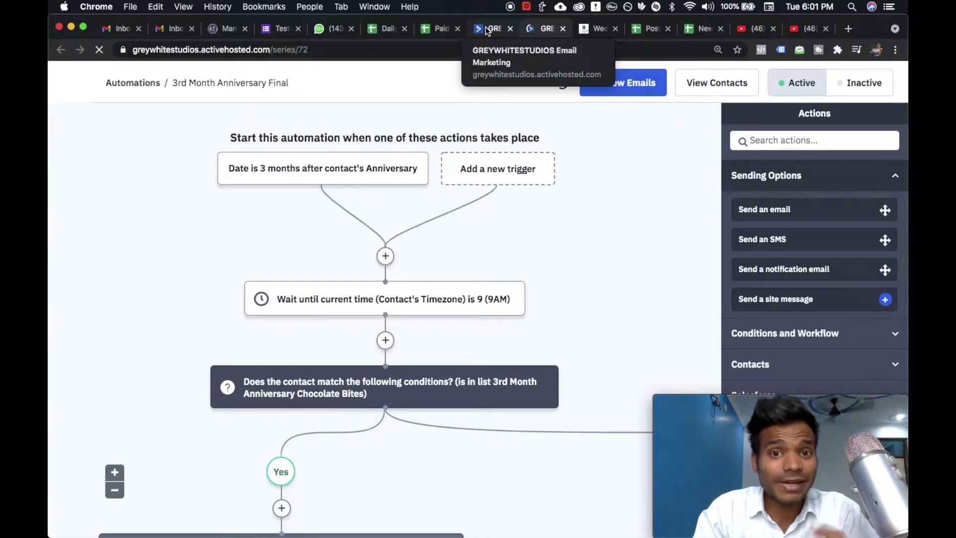
pyautogui.click(487, 29)
pyautogui.click(544, 33)
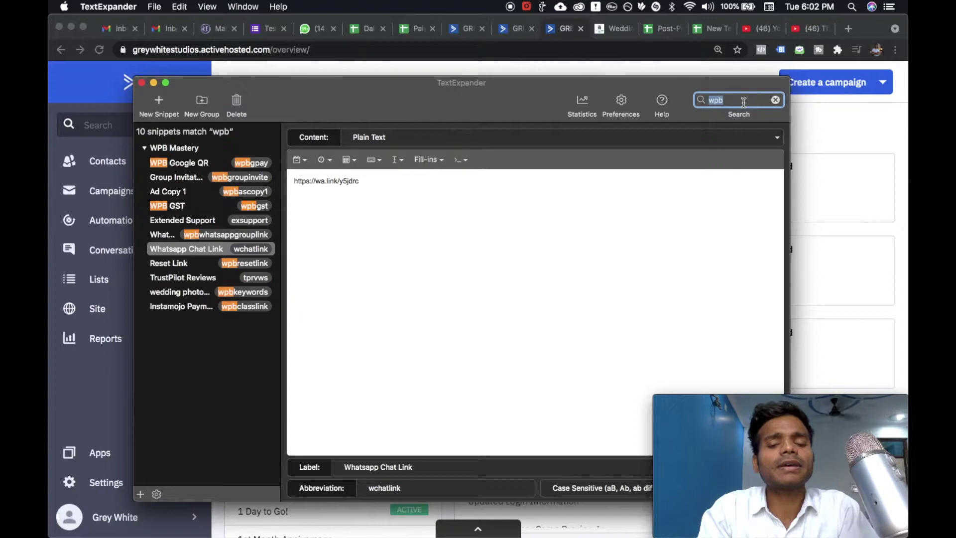
pyautogui.write('in')
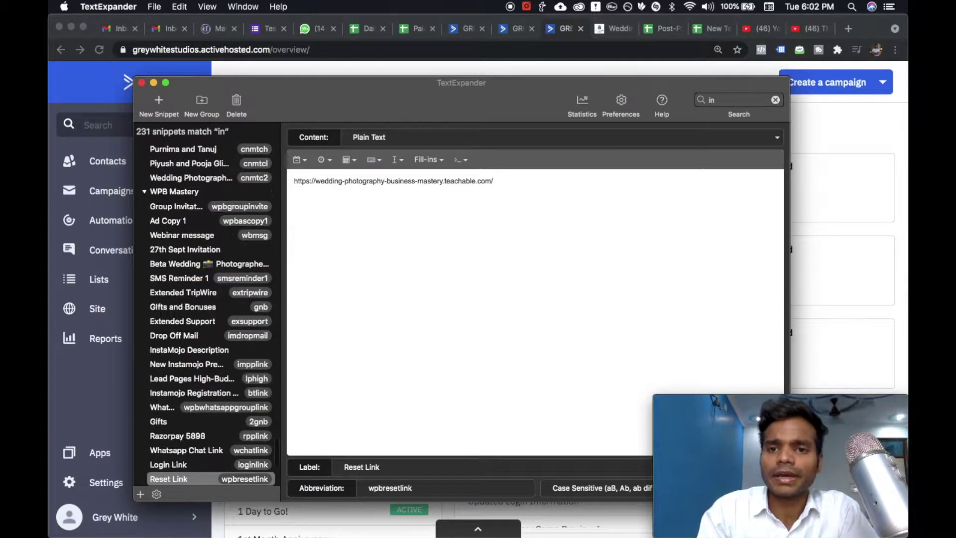
pyautogui.write('ce')
# - Search TextExpander for 'invoice' and copy the Wedding Terms without Pre-Wedding booking form link
pyautogui.press('BackSpace')
pyautogui.press('BackSpace')
pyautogui.write('voice')
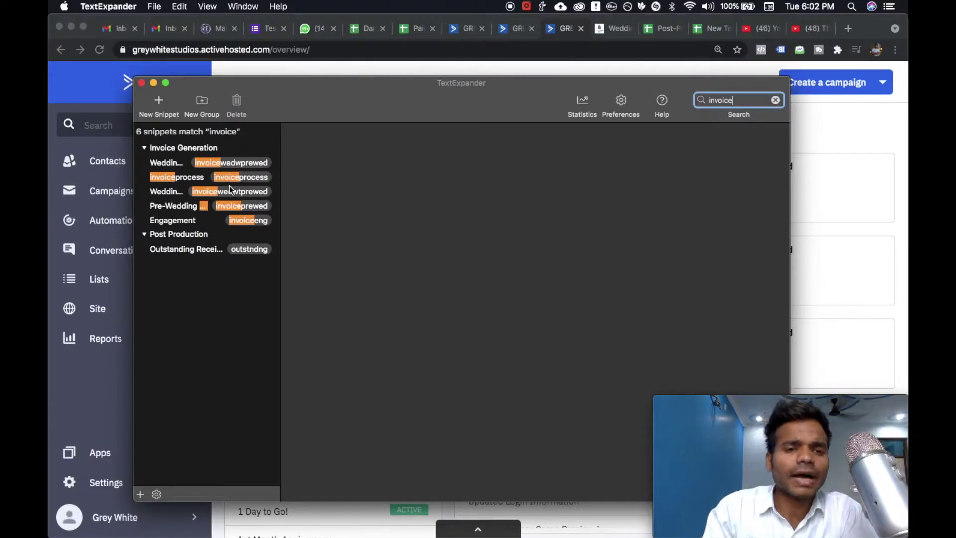
pyautogui.click(229, 186)
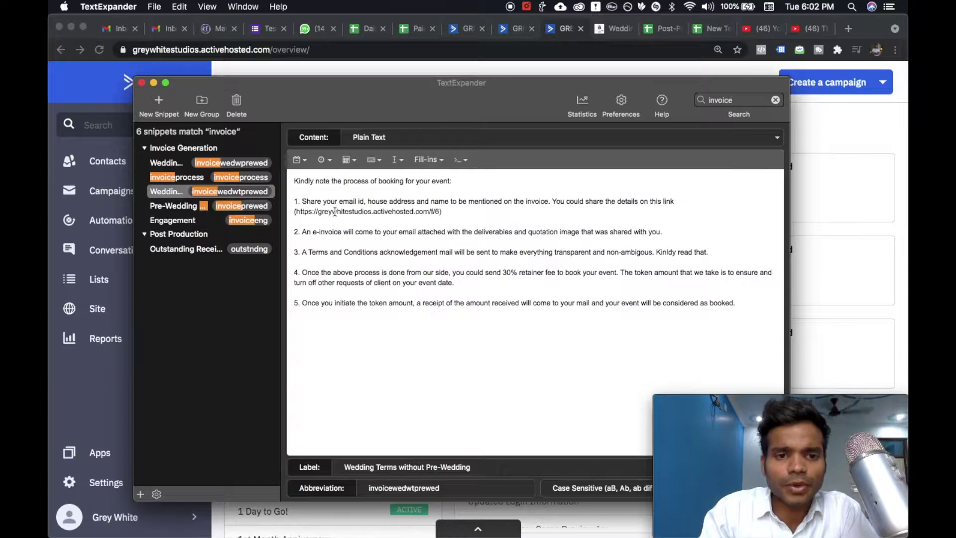
pyautogui.moveTo(451, 211); pyautogui.dragTo(296, 213)
pyautogui.press('super+c')
pyautogui.click(846, 20)
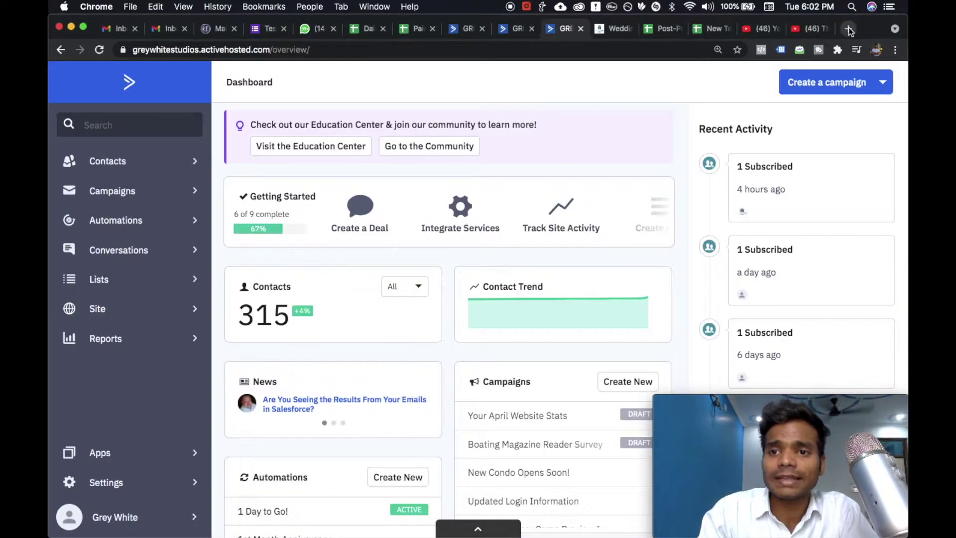
# - Load the booking form in a new tab from the pasted link
pyautogui.click(848, 28)
pyautogui.press('super+v')
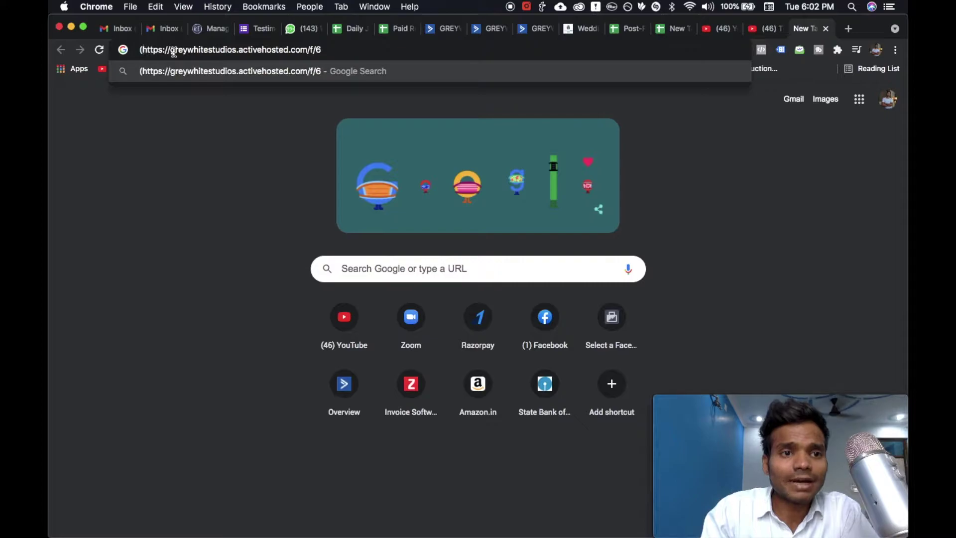
pyautogui.press('Home')
pyautogui.press('Delete')
pyautogui.press('Return')
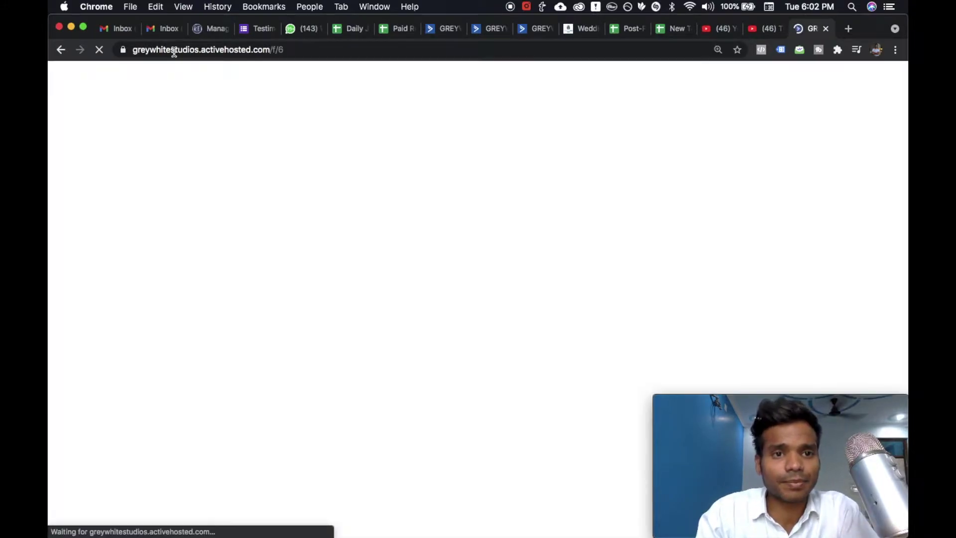
# - Set the booking form's Wedding Date to 2021-04-24
pyautogui.click(368, 392)
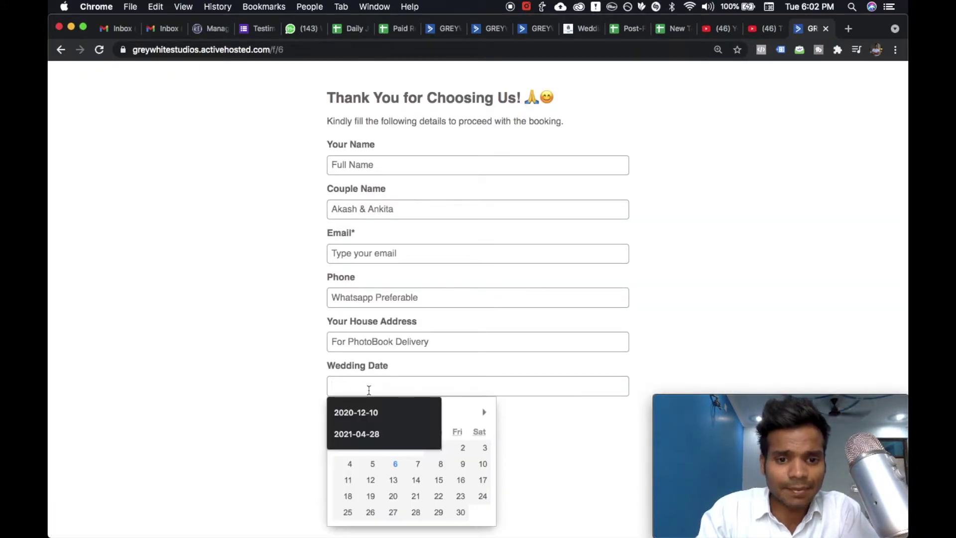
pyautogui.click(576, 439)
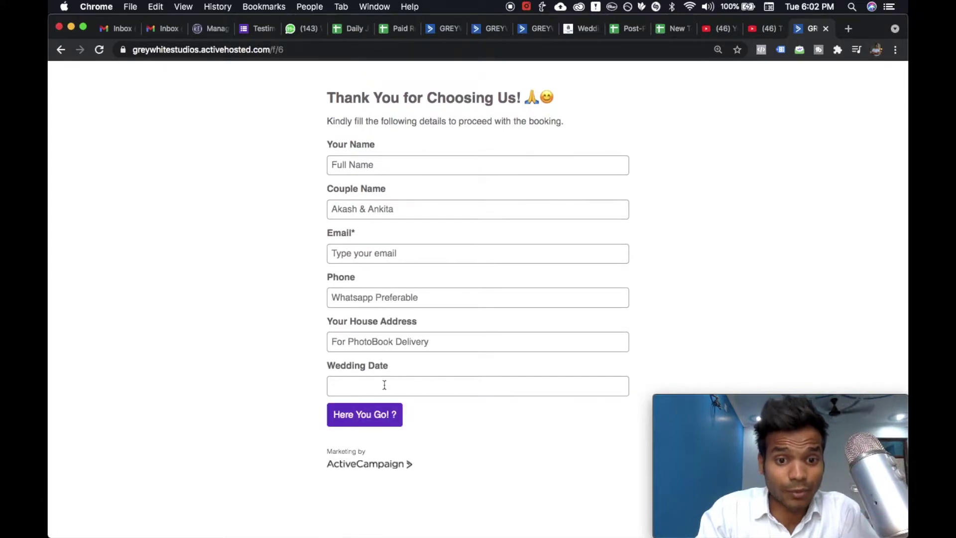
pyautogui.click(566, 386)
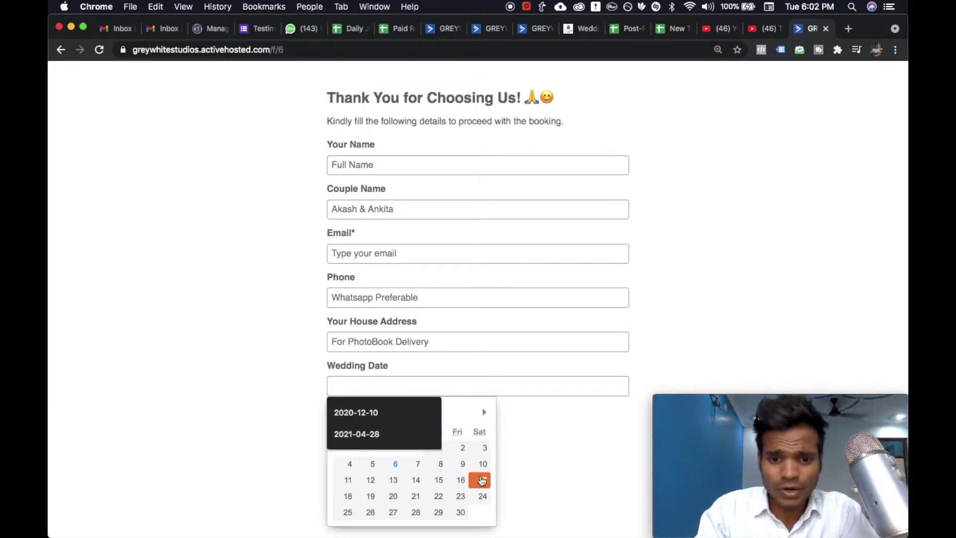
pyautogui.click(482, 496)
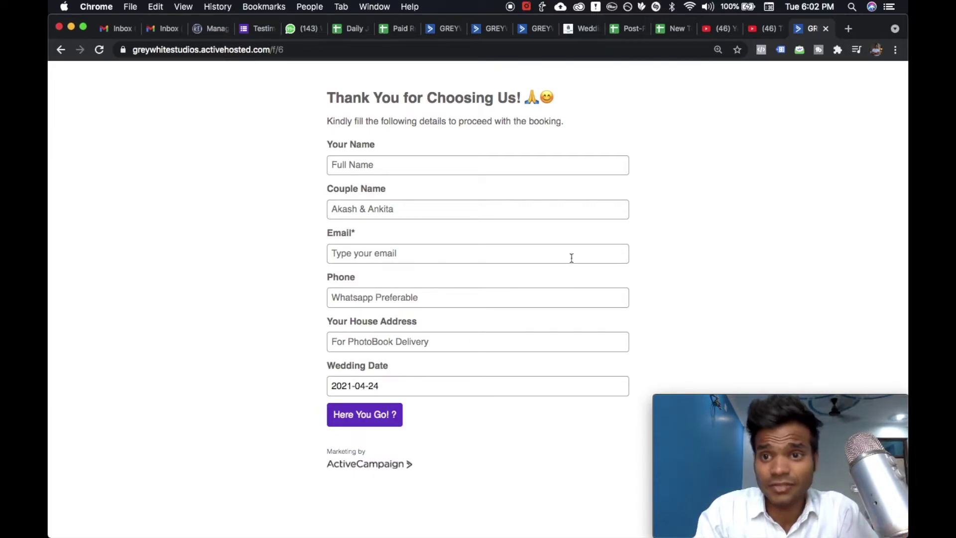
pyautogui.click(531, 30)
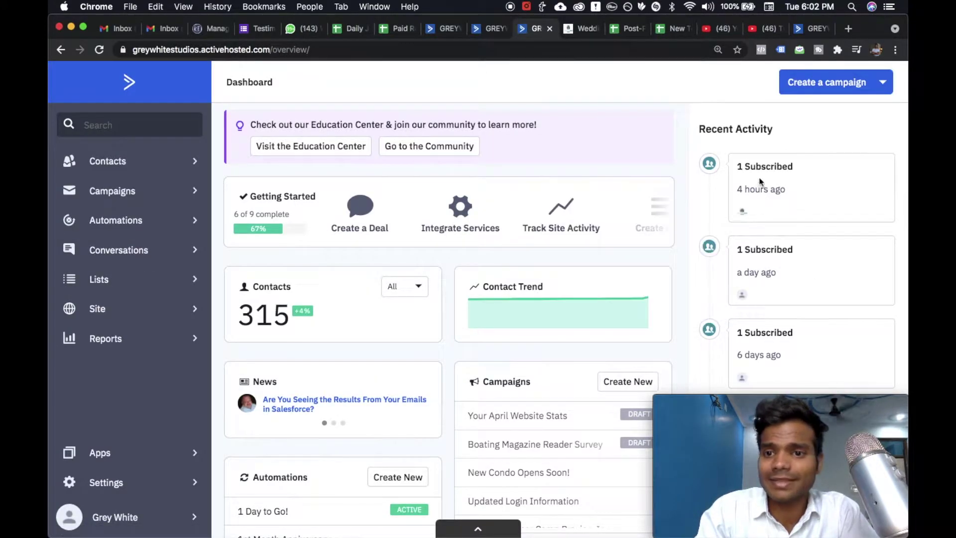
pyautogui.moveTo(742, 213)
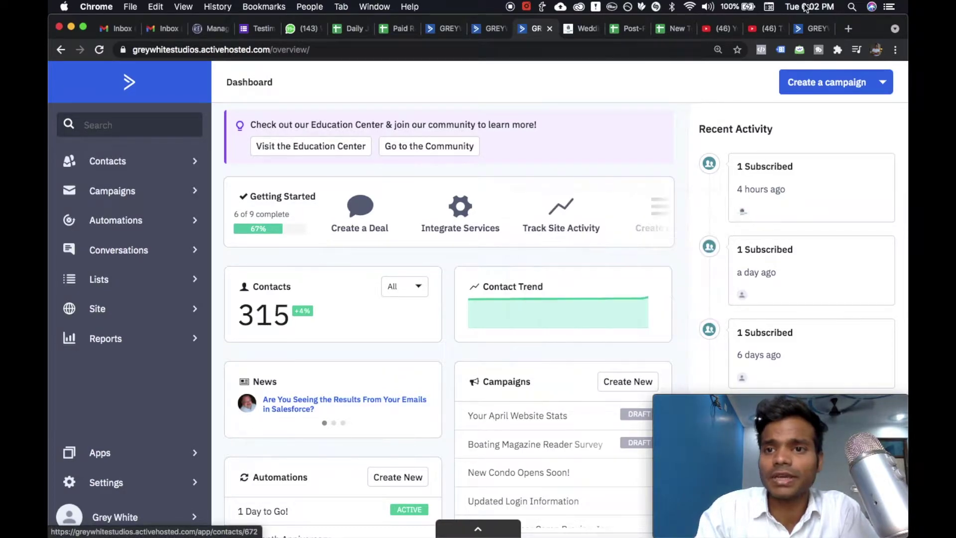
pyautogui.click(810, 28)
# - Fill in the name, couple name, e-mail and phone fields with test entries
pyautogui.click(394, 167)
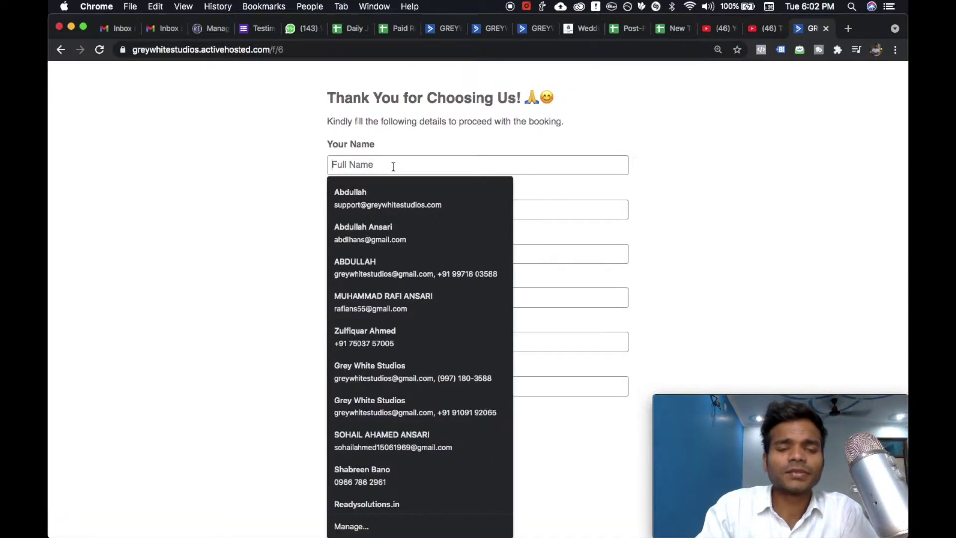
pyautogui.write('Abdul')
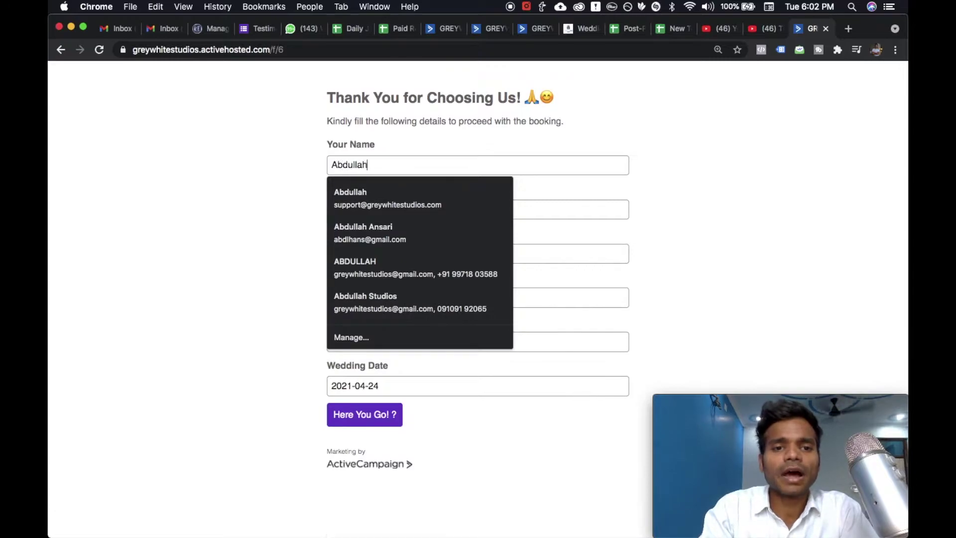
pyautogui.write('lah')
pyautogui.click(548, 209)
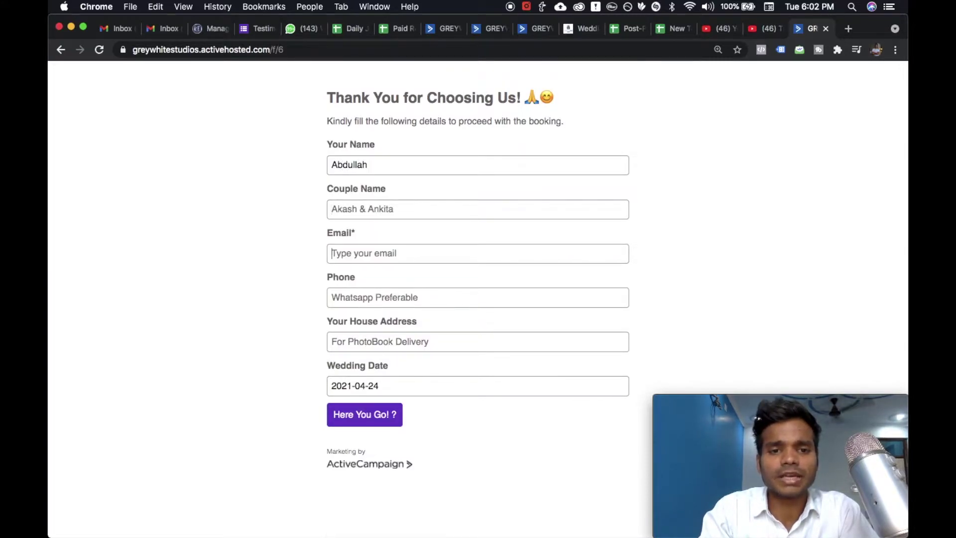
pyautogui.write('Akash')
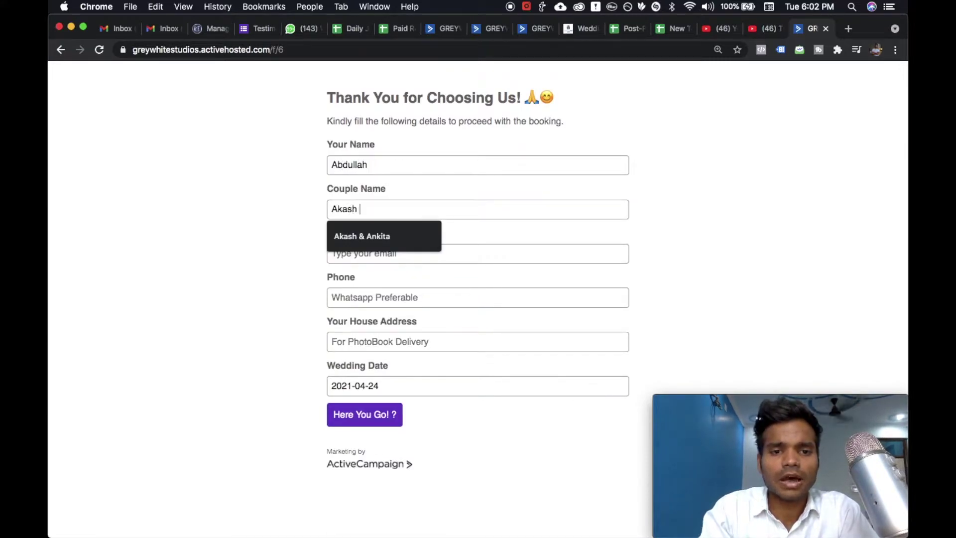
pyautogui.write(' & Ankita')
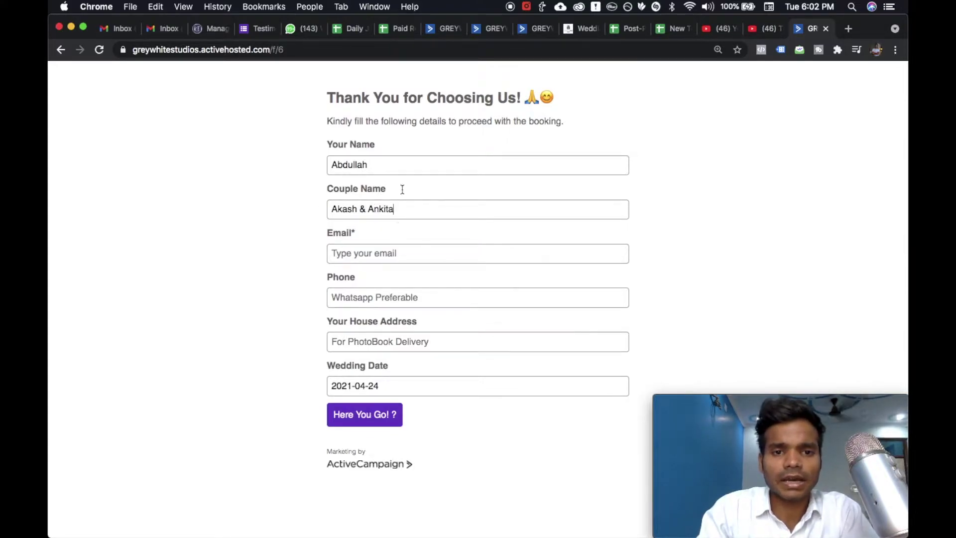
pyautogui.tripleClick(390, 166)
pyautogui.press('Tab')
pyautogui.press('Tab')
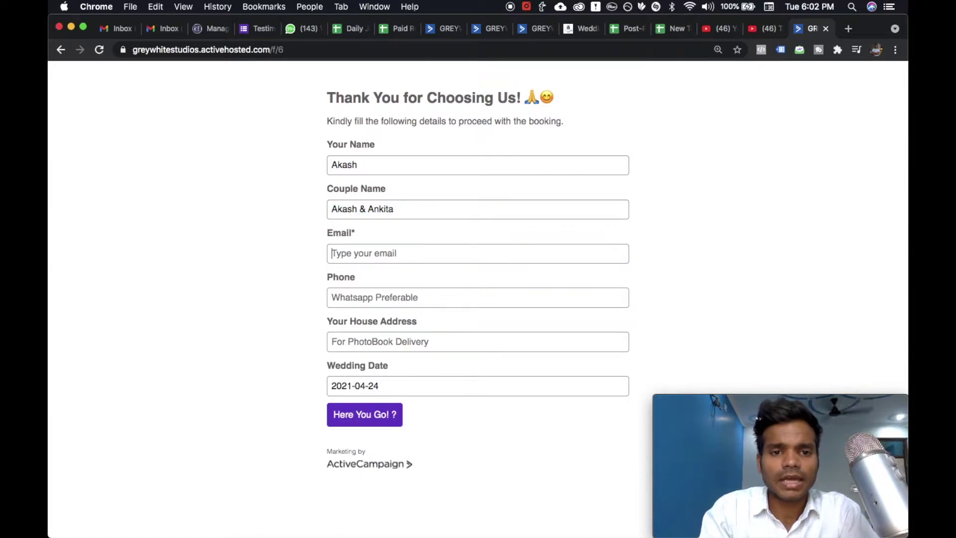
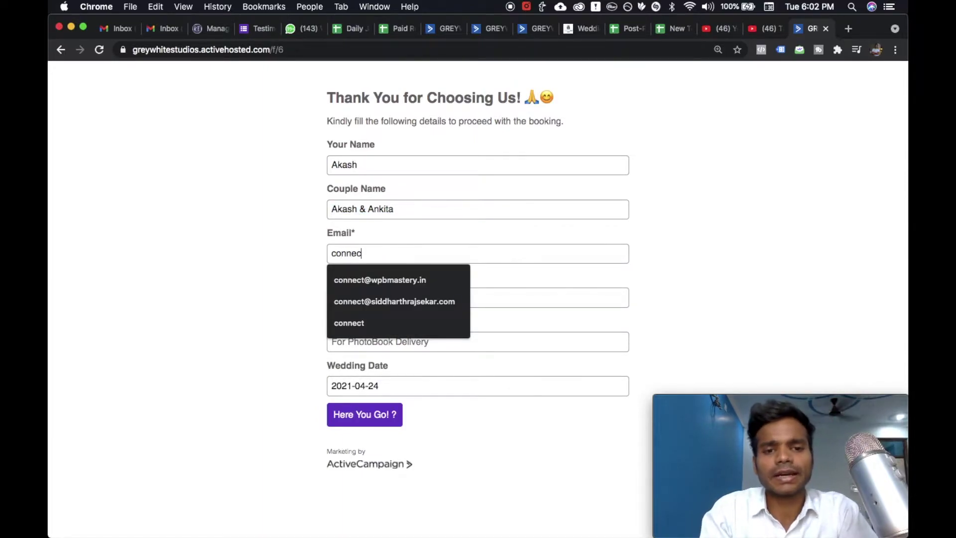
pyautogui.press('Down')
pyautogui.press('Tab')
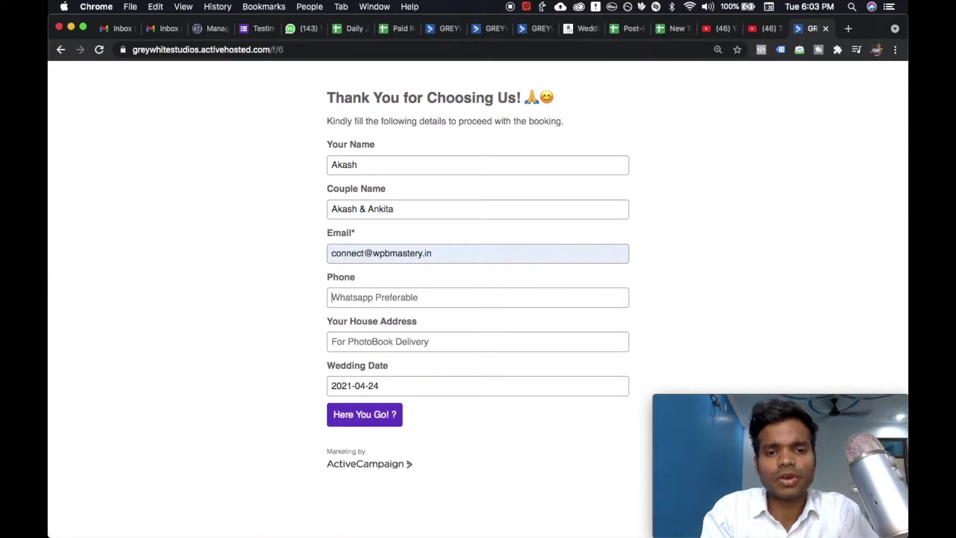
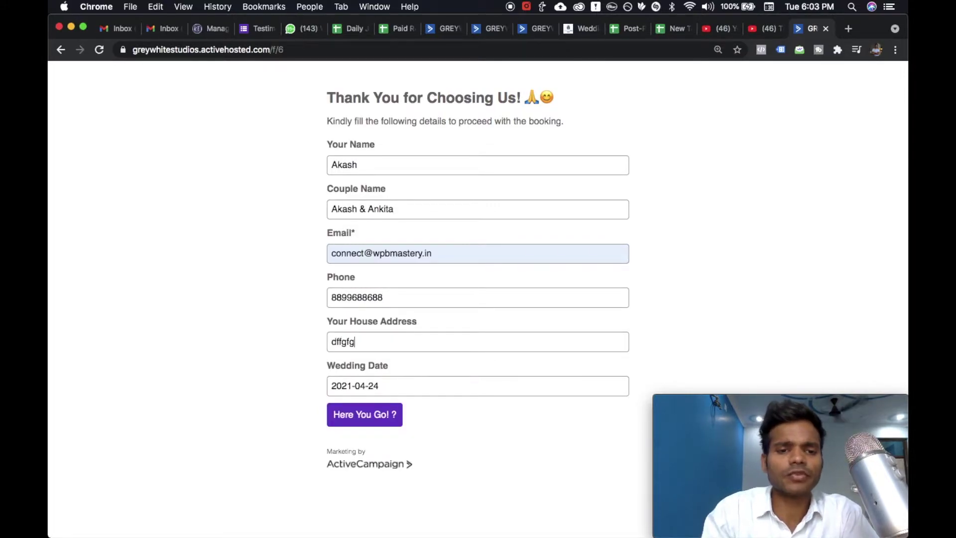
# - Confirm the 24 April wedding date and submit the booking form
pyautogui.click(384, 386)
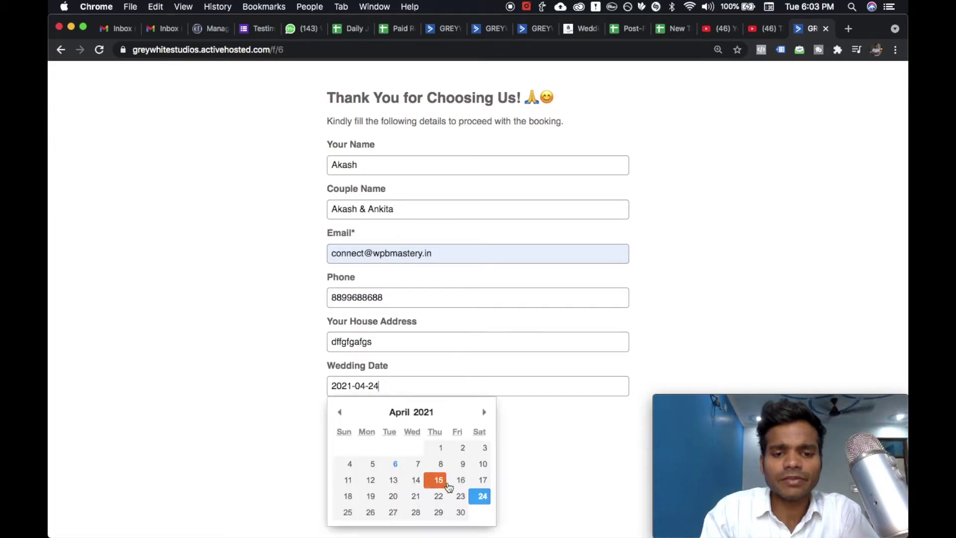
pyautogui.click(478, 500)
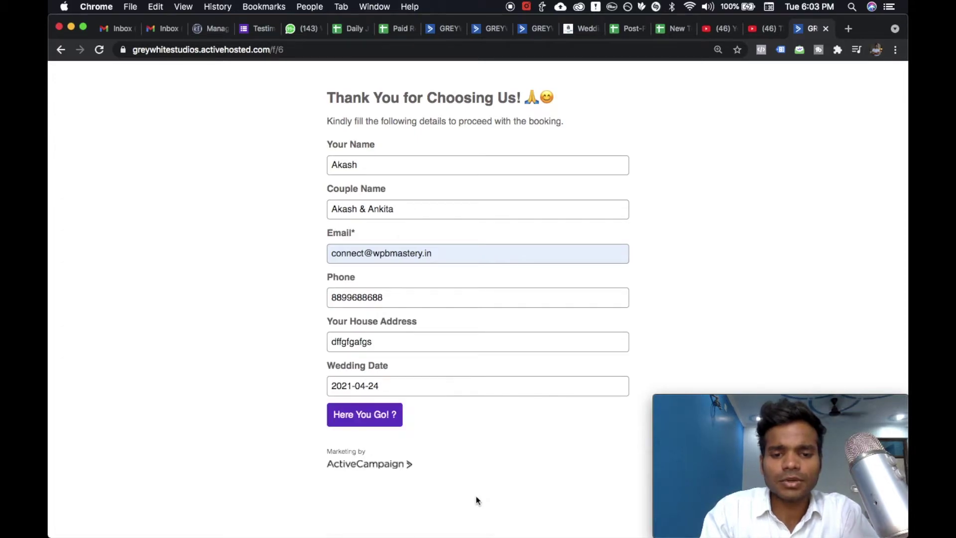
pyautogui.click(381, 422)
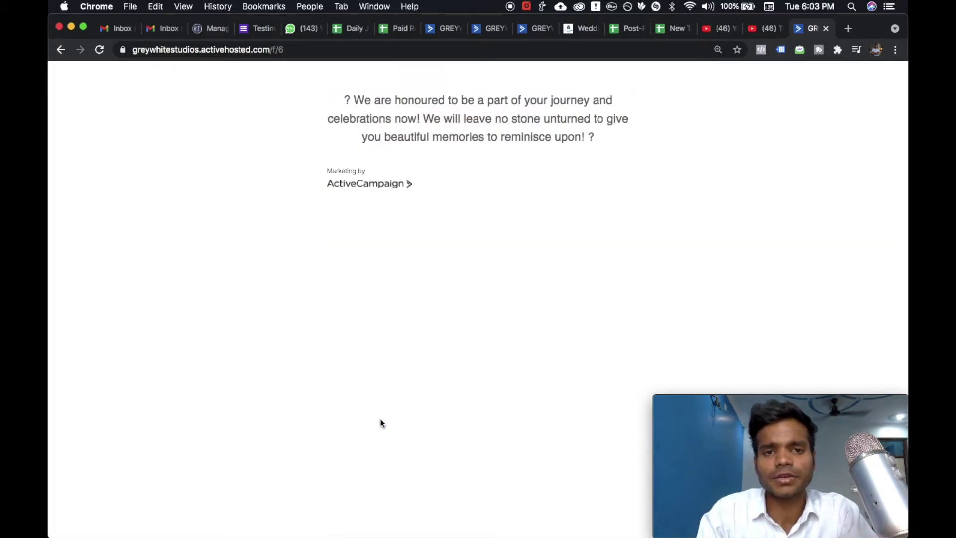
# - Reload the dashboard and open the newest '1 Subscribed' contact from Recent Activity
pyautogui.click(528, 31)
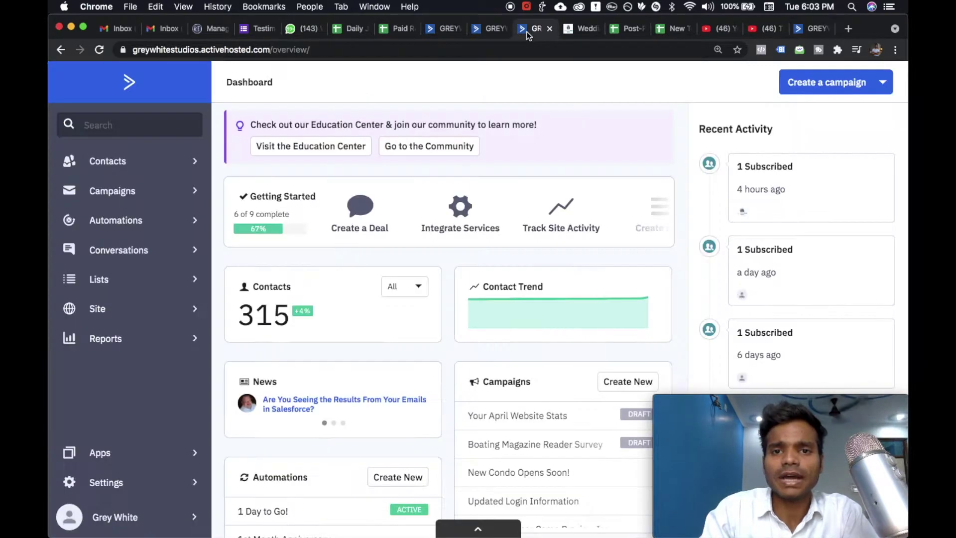
pyautogui.click(99, 50)
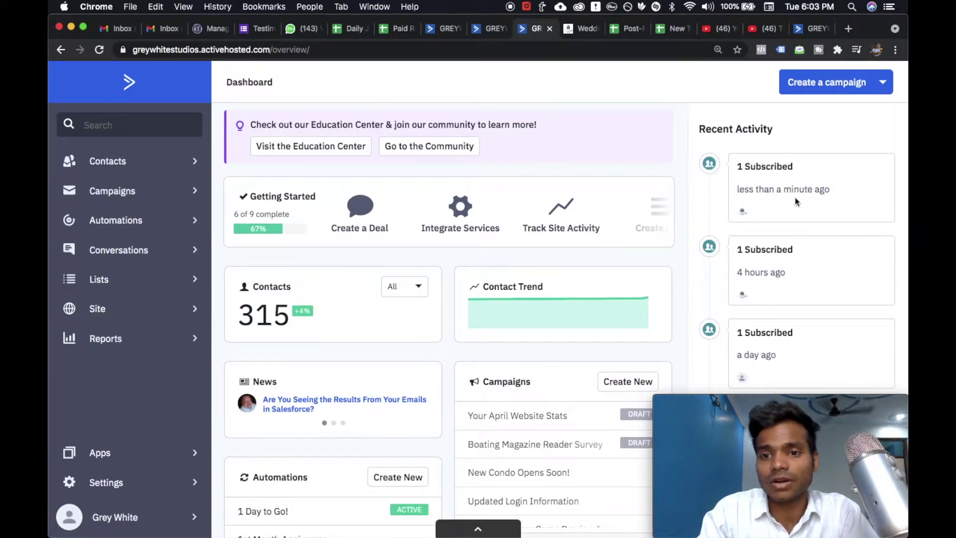
pyautogui.click(743, 213)
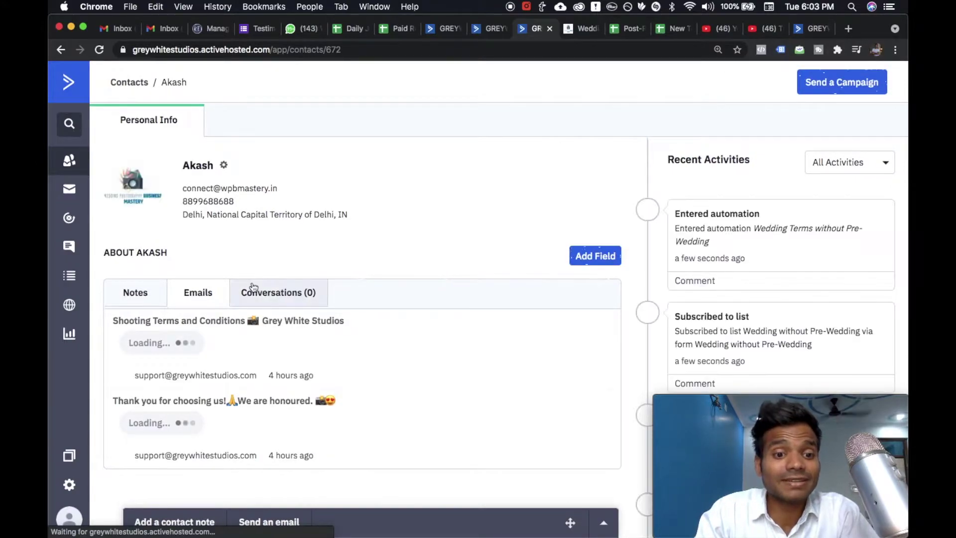
# - Check the contact's lists, automations and 04/24/2021 Anniversary date, then return to the automation
pyautogui.scroll(-3, 252, 282)
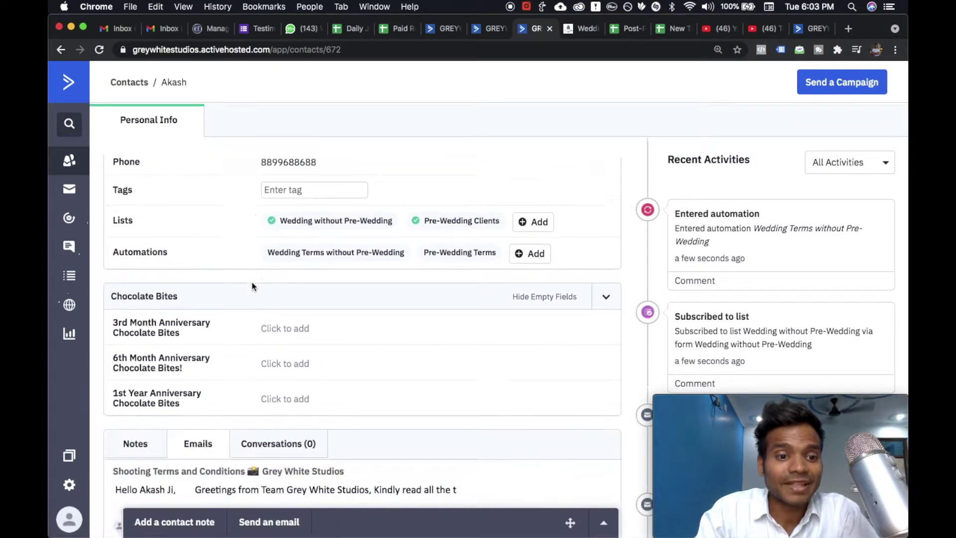
pyautogui.scroll(3, 252, 299)
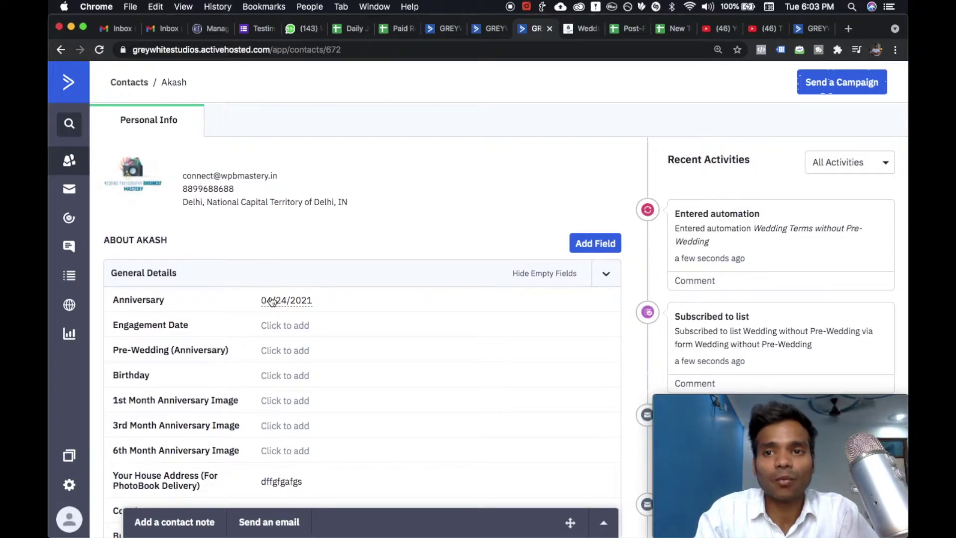
pyautogui.click(489, 31)
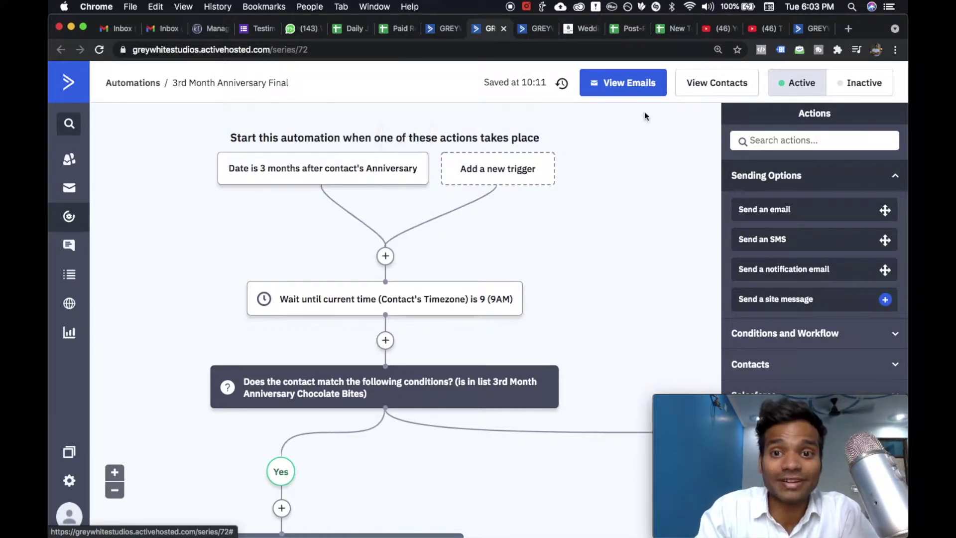
# - Close the booking thank-you tab and return to the new contact's record
pyautogui.click(803, 31)
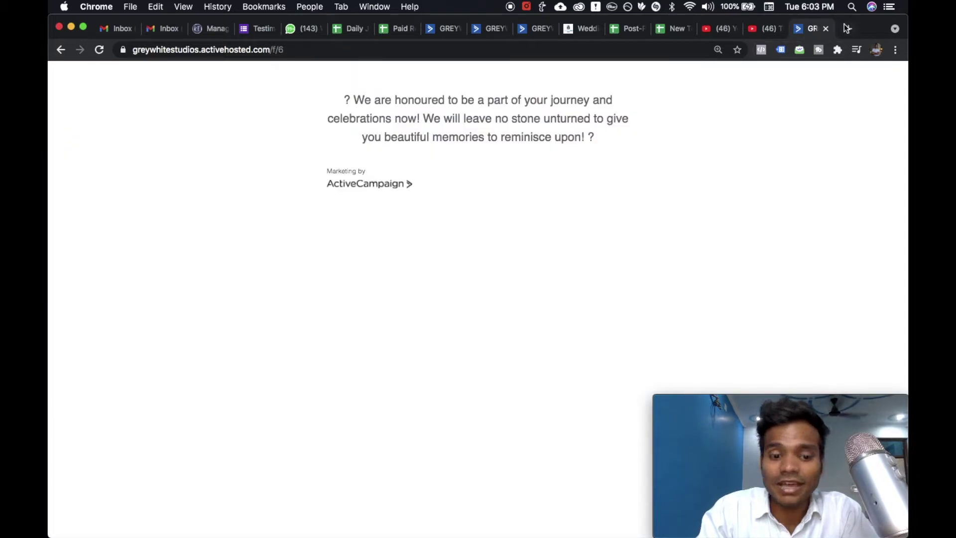
pyautogui.press('cmd+w')
pyautogui.click(612, 30)
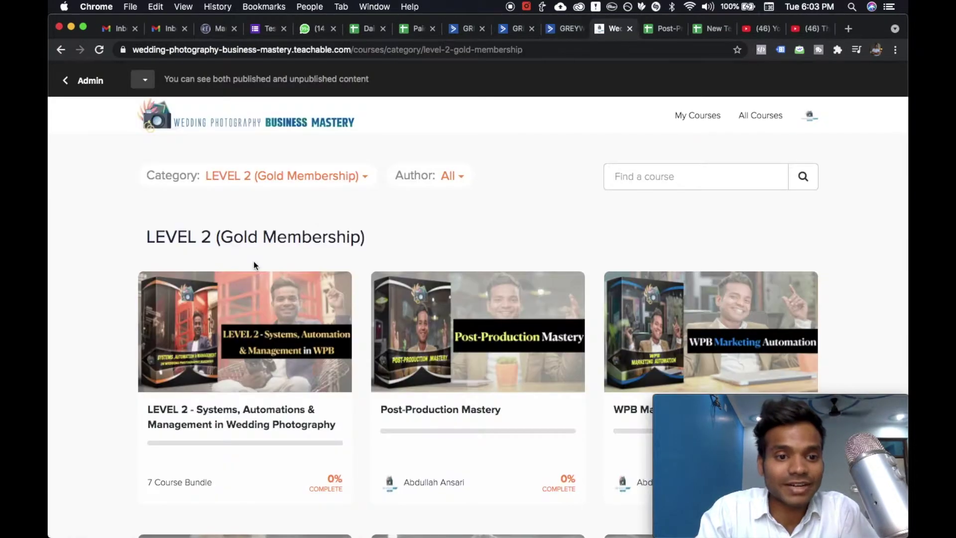
pyautogui.click(566, 29)
pyautogui.click(507, 30)
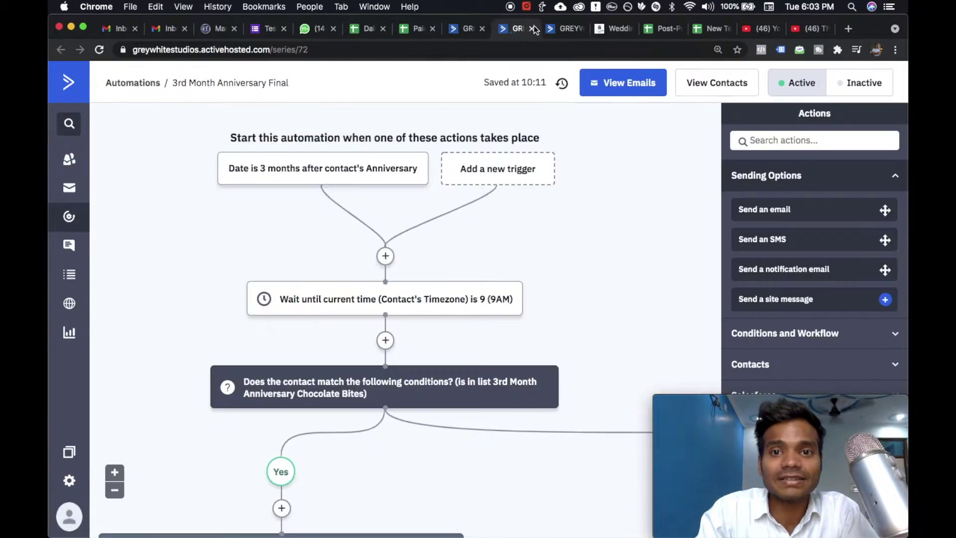
pyautogui.click(564, 29)
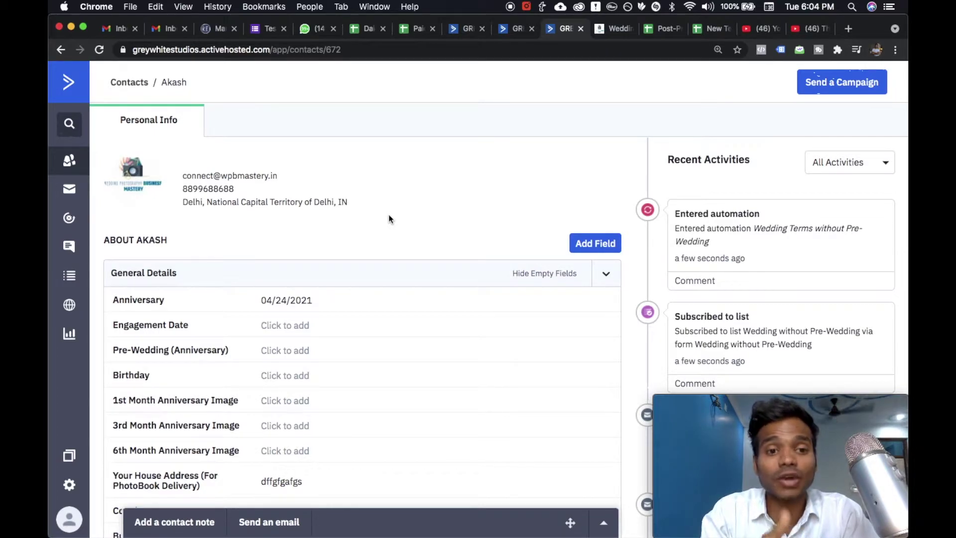
# - Scroll through the 3rd Month Anniversary Final workflow's conditions, Chocolate Bites Mail sends, 4-hour waits and endings
pyautogui.click(516, 34)
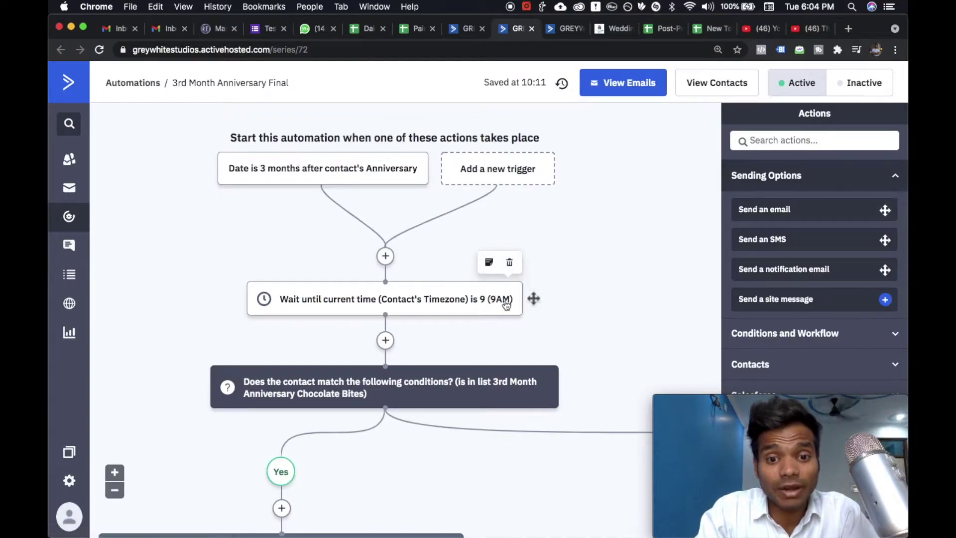
pyautogui.scroll(-3, 488, 304)
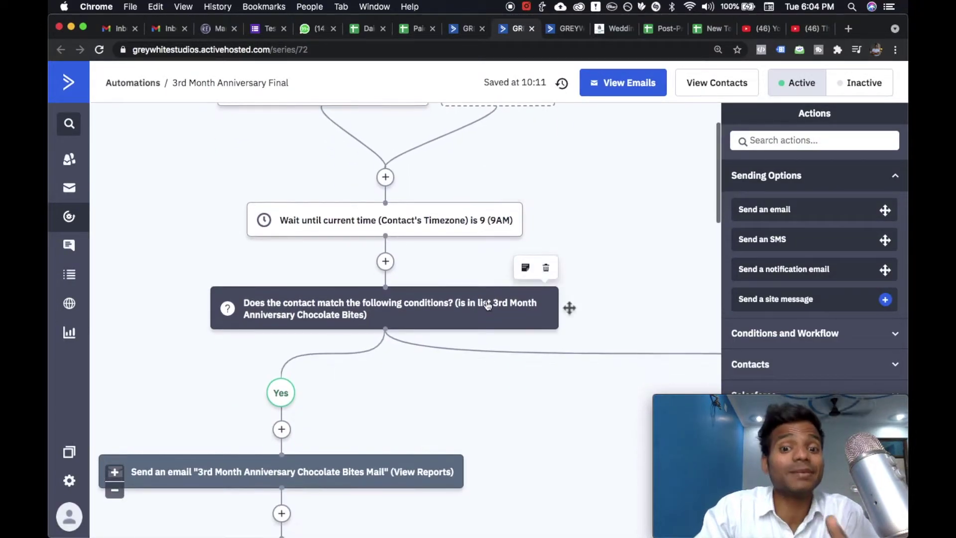
pyautogui.scroll(-8, 487, 305)
pyautogui.scroll(3, 417, 219)
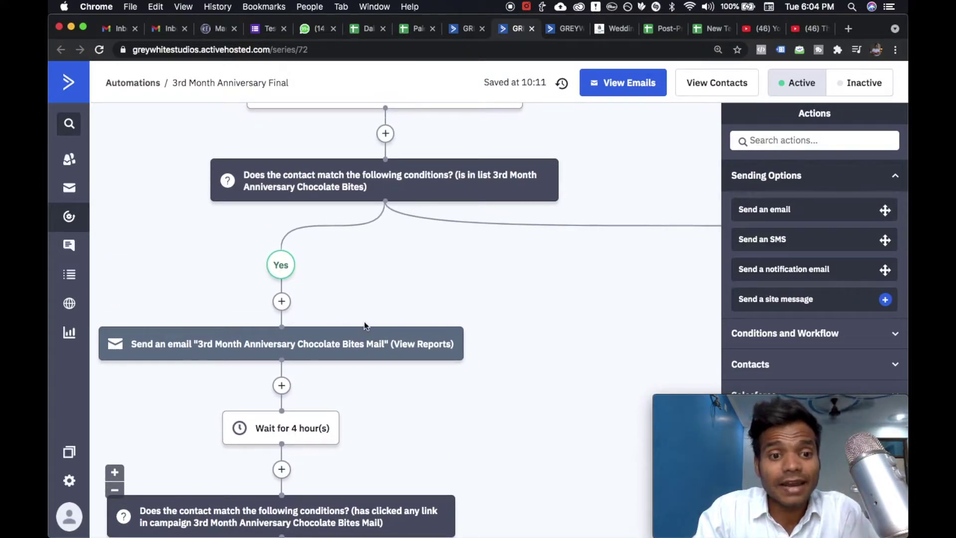
pyautogui.scroll(-3, 364, 321)
pyautogui.scroll(-6, 203, 291)
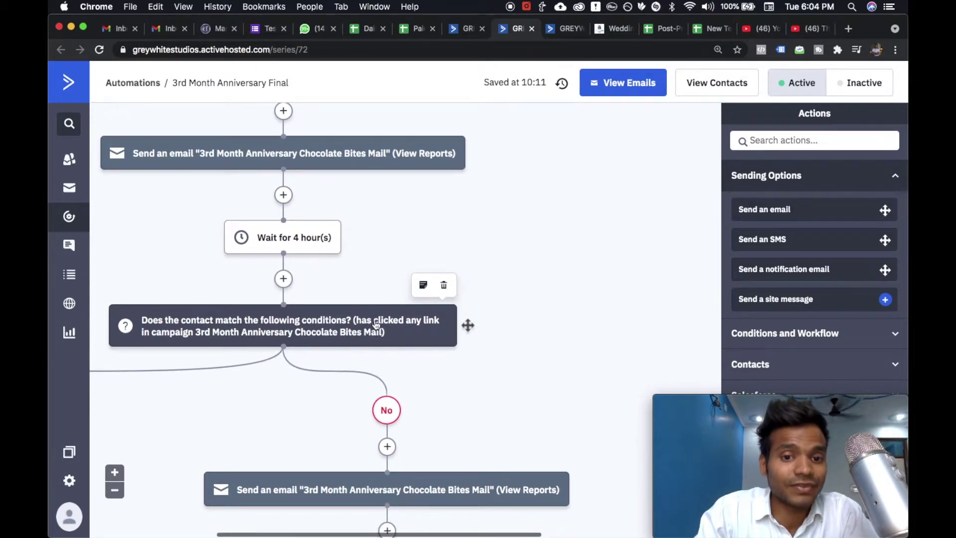
pyautogui.scroll(-12, 386, 332)
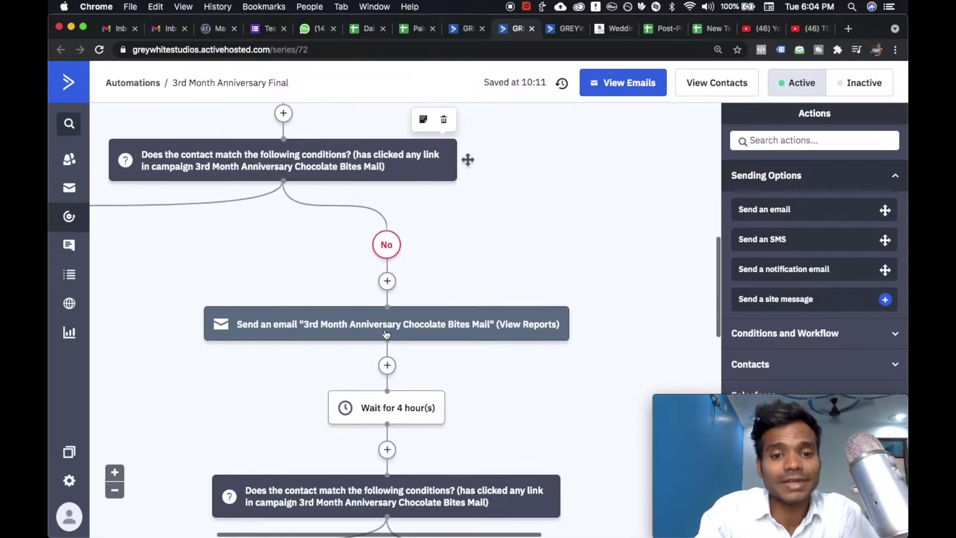
pyautogui.hscroll(-4, 386, 332)
pyautogui.scroll(2, 386, 333)
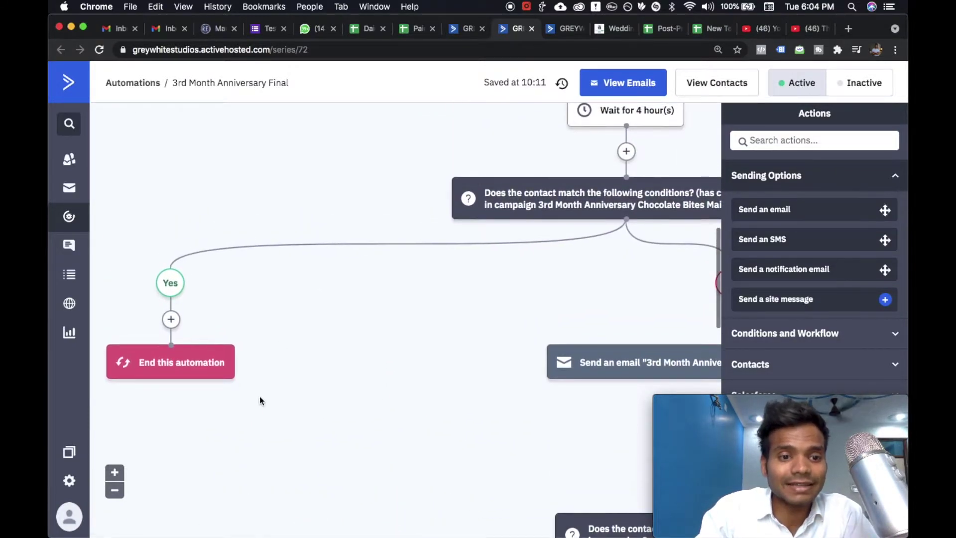
pyautogui.hscroll(5, 375, 344)
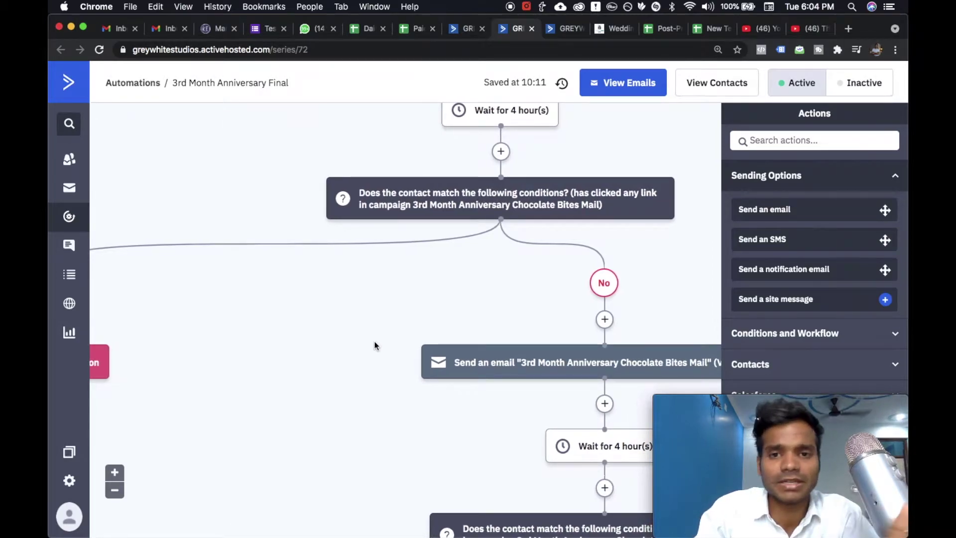
pyautogui.hscroll(4, 374, 344)
pyautogui.scroll(-3, 375, 344)
pyautogui.scroll(-2, 374, 346)
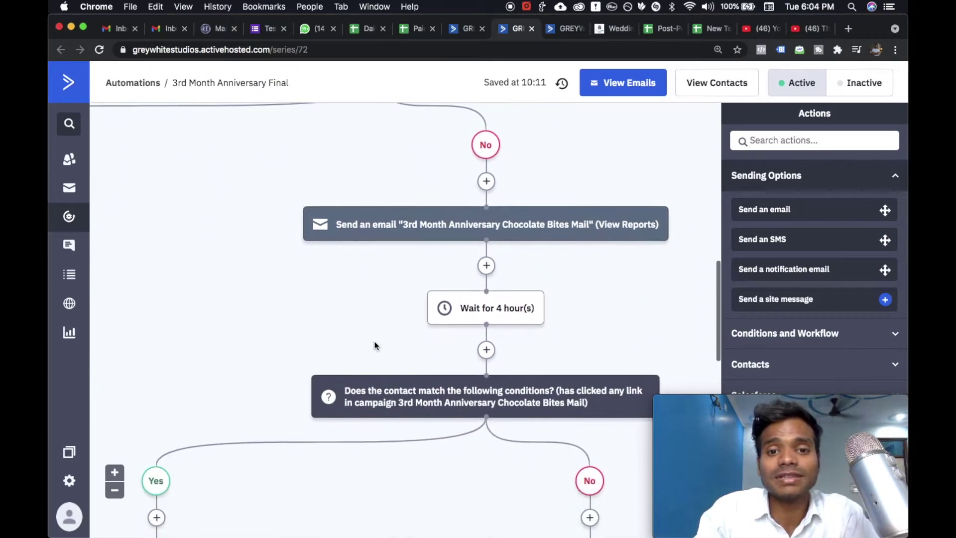
pyautogui.moveTo(548, 228)
pyautogui.scroll(3, 548, 228)
pyautogui.hscroll(-4, 548, 228)
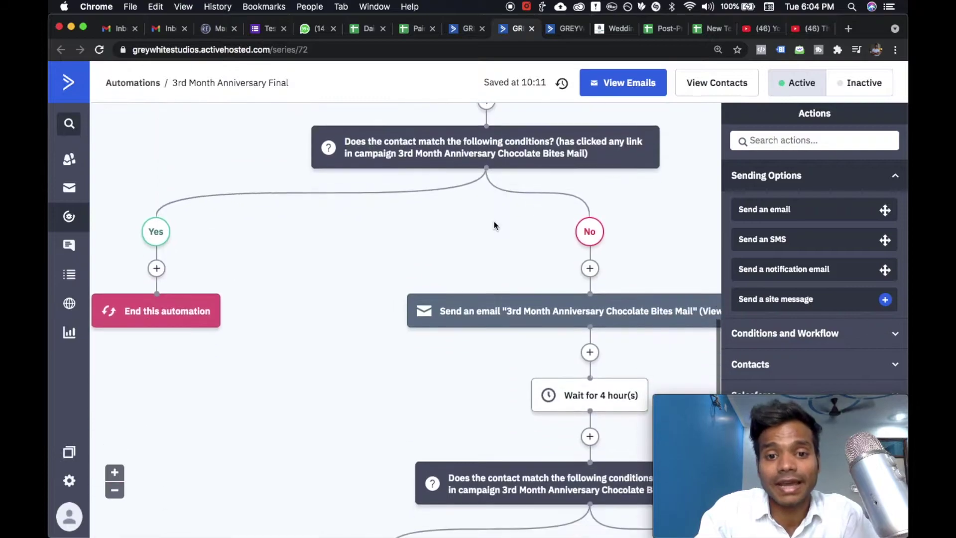
pyautogui.hscroll(9, 572, 294)
pyautogui.scroll(-2, 571, 293)
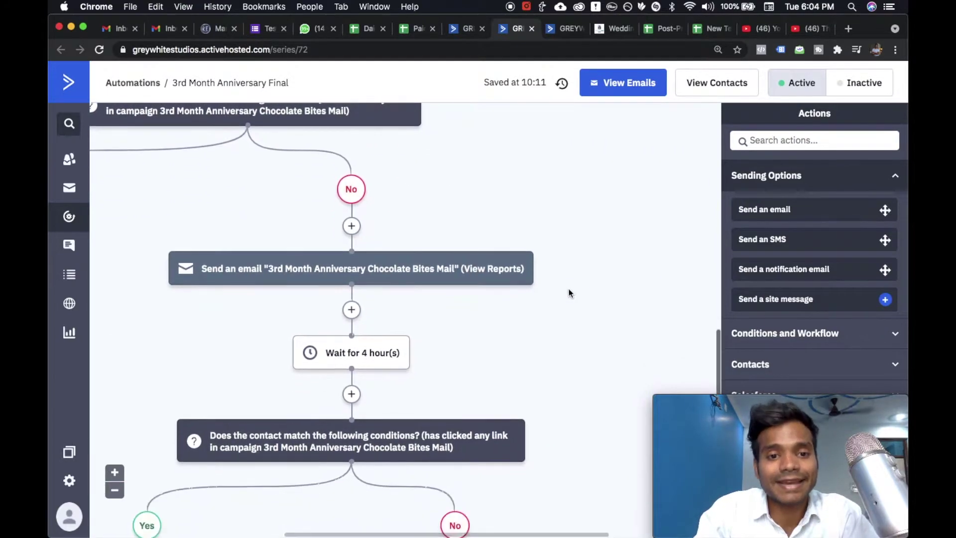
pyautogui.scroll(-8, 498, 313)
pyautogui.hscroll(-1, 480, 319)
pyautogui.scroll(15, 480, 318)
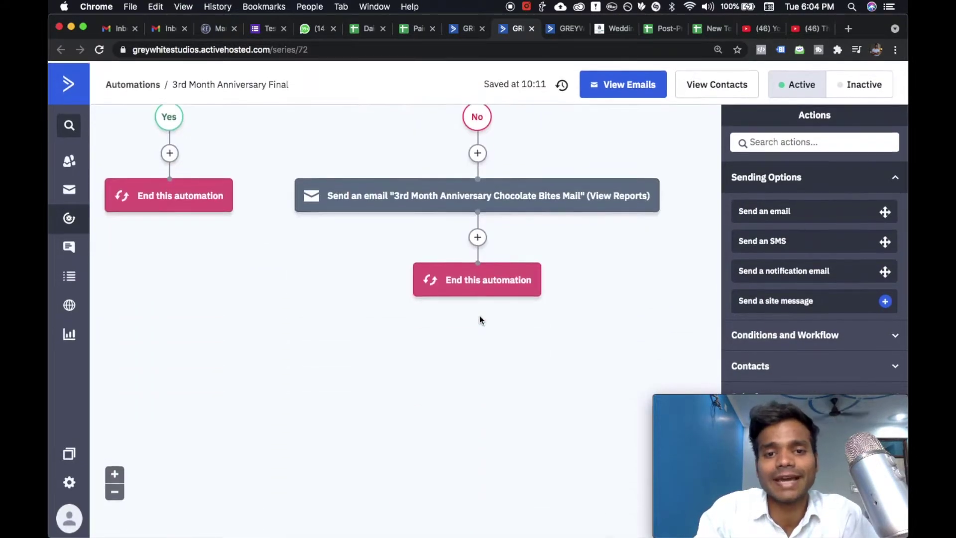
pyautogui.hscroll(-3, 479, 319)
pyautogui.hscroll(-6, 480, 319)
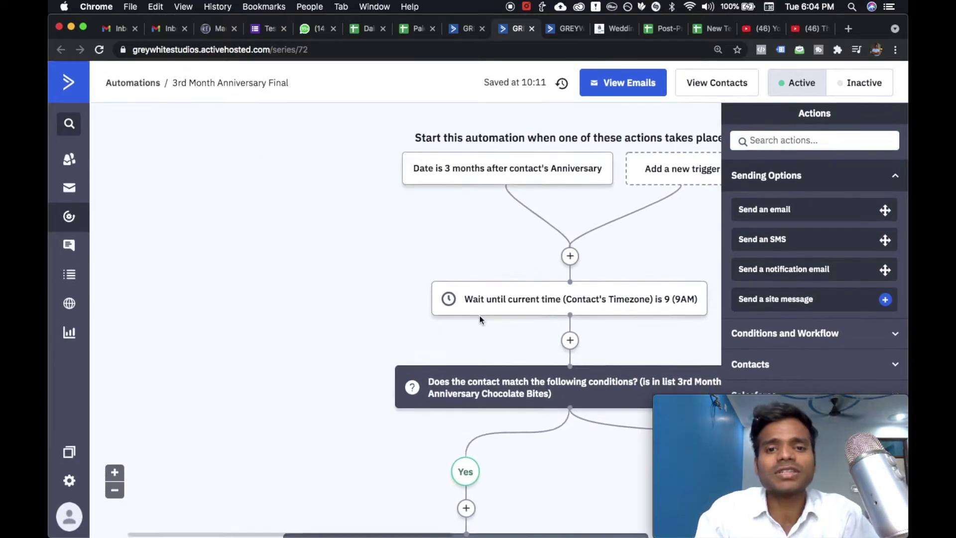
pyautogui.hscroll(4, 479, 319)
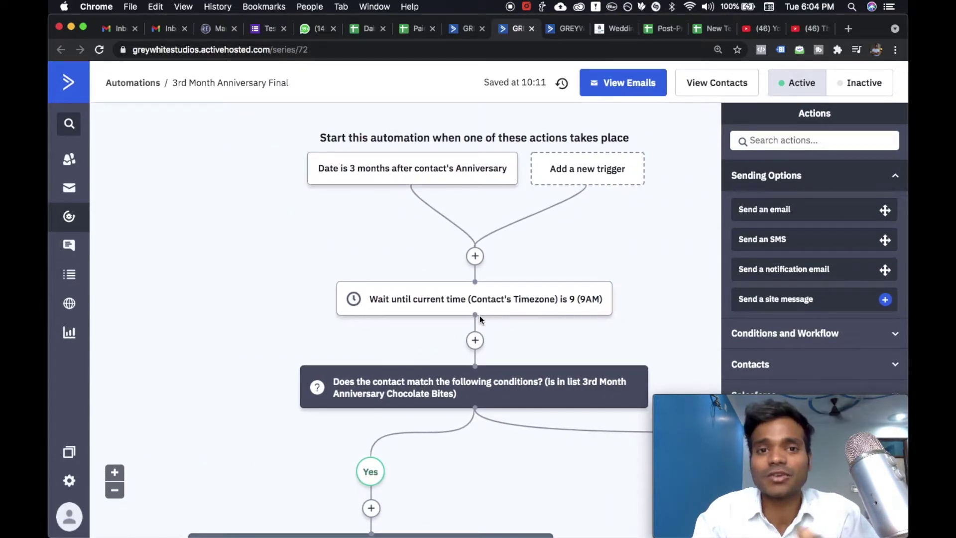